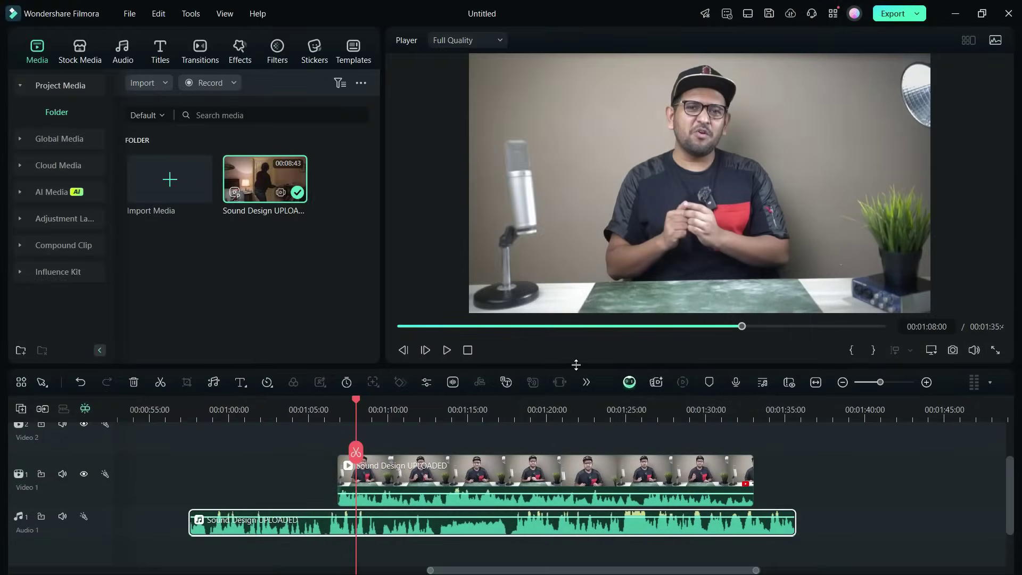
Marquee-select the Sound Design clip on Video 1 and the audio clip on Audio 1 together.
drag(582, 366, 582, 389)
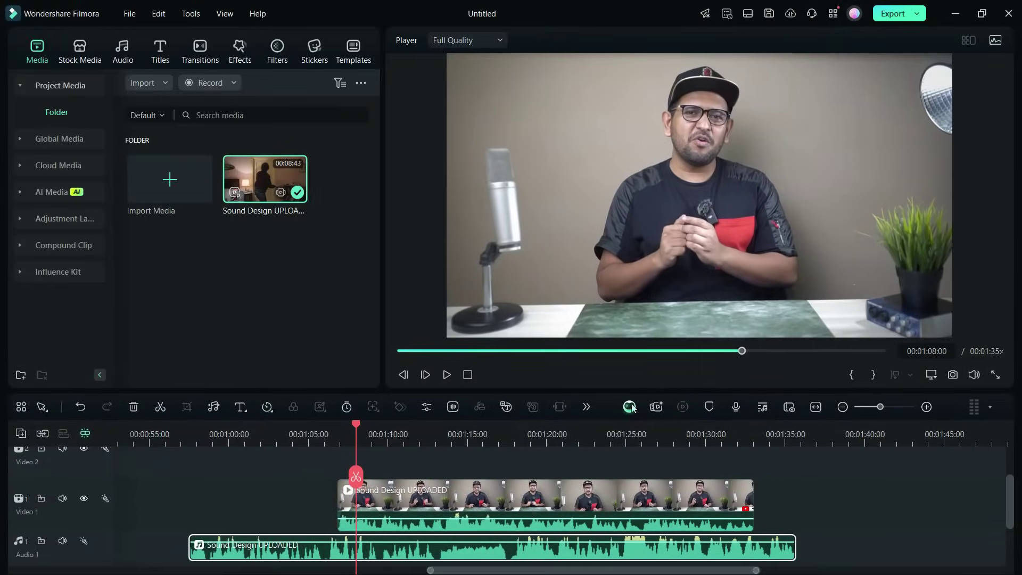
click(826, 487)
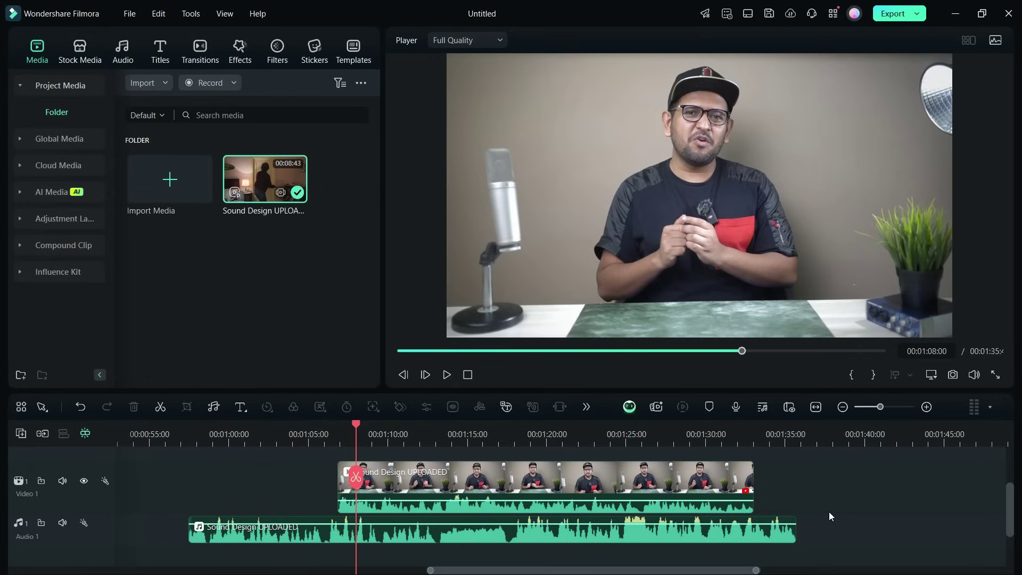
click(510, 485)
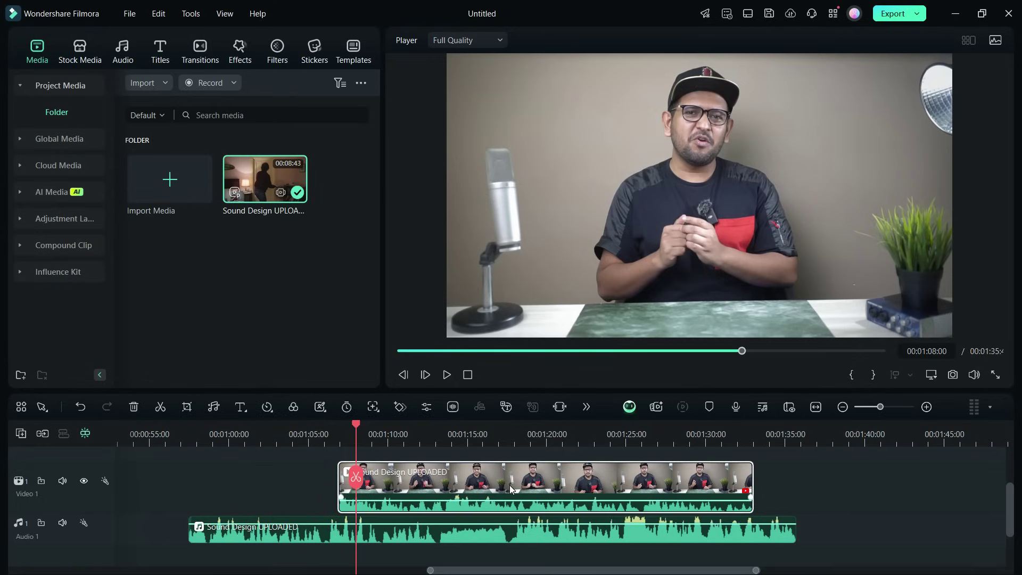
click(503, 533)
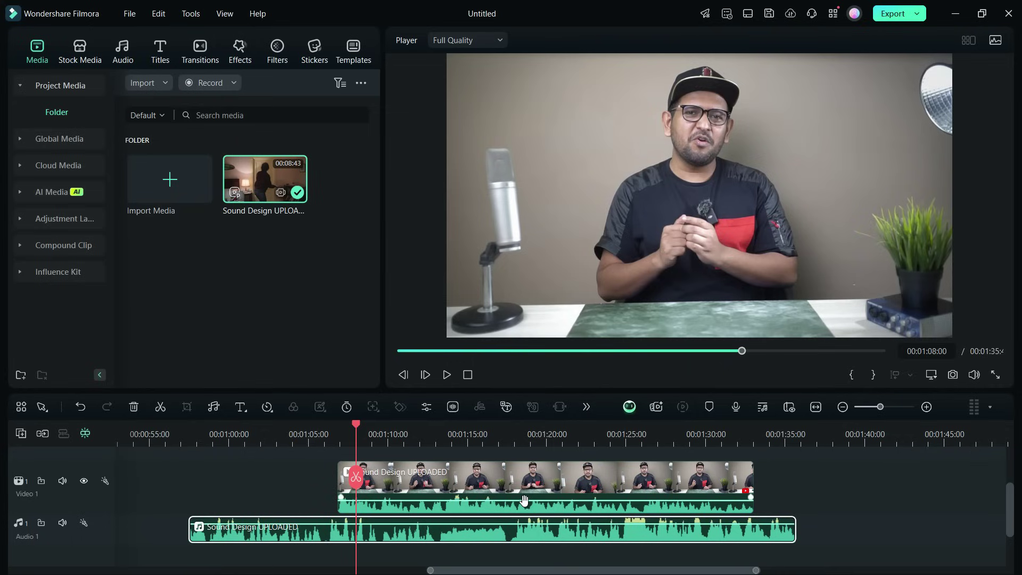
click(816, 477)
drag(816, 477, 707, 525)
Auto-synchronize the audio to the video and trim the audio clip to the video's length.
right_click(612, 532)
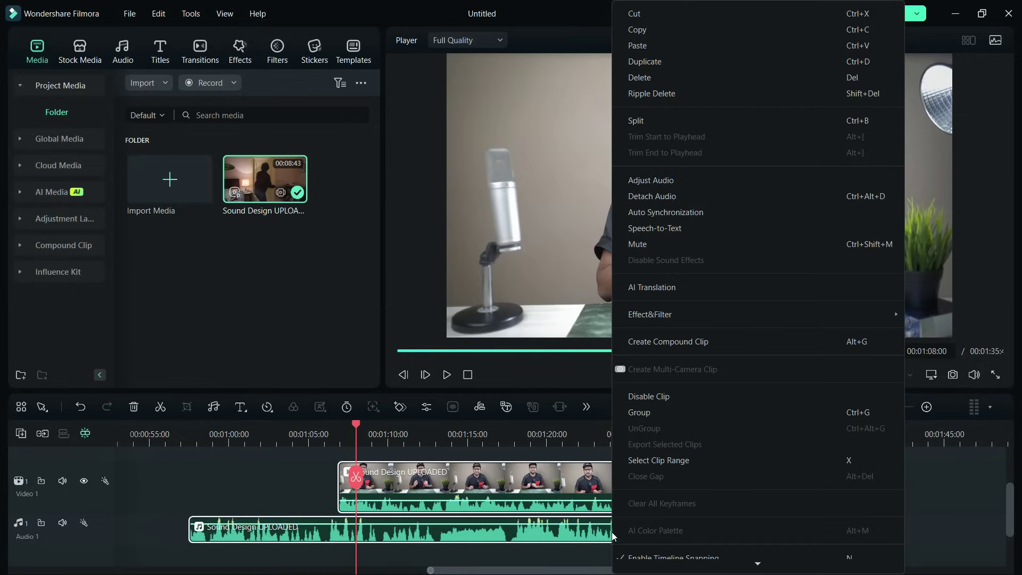
click(654, 213)
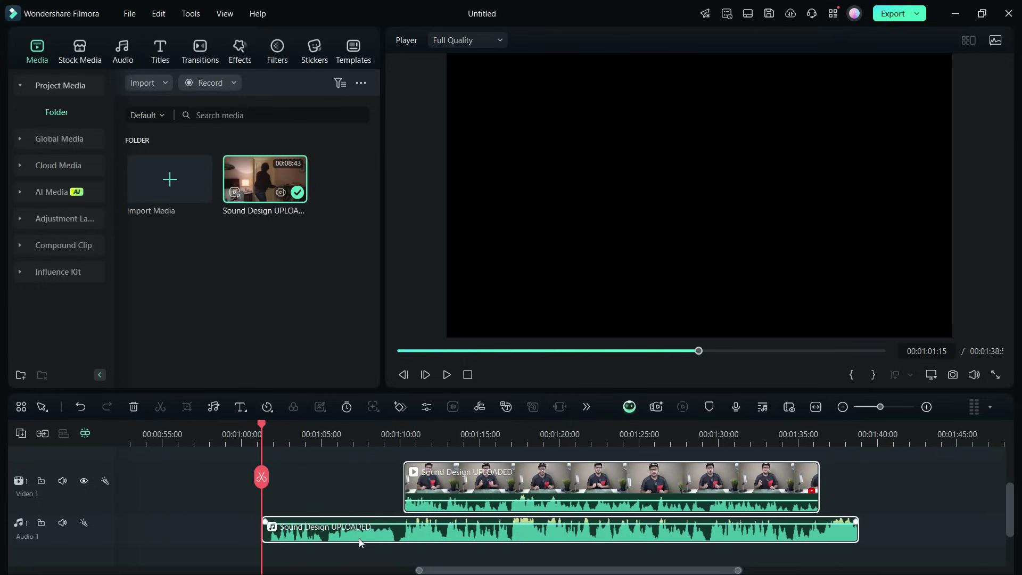
click(339, 538)
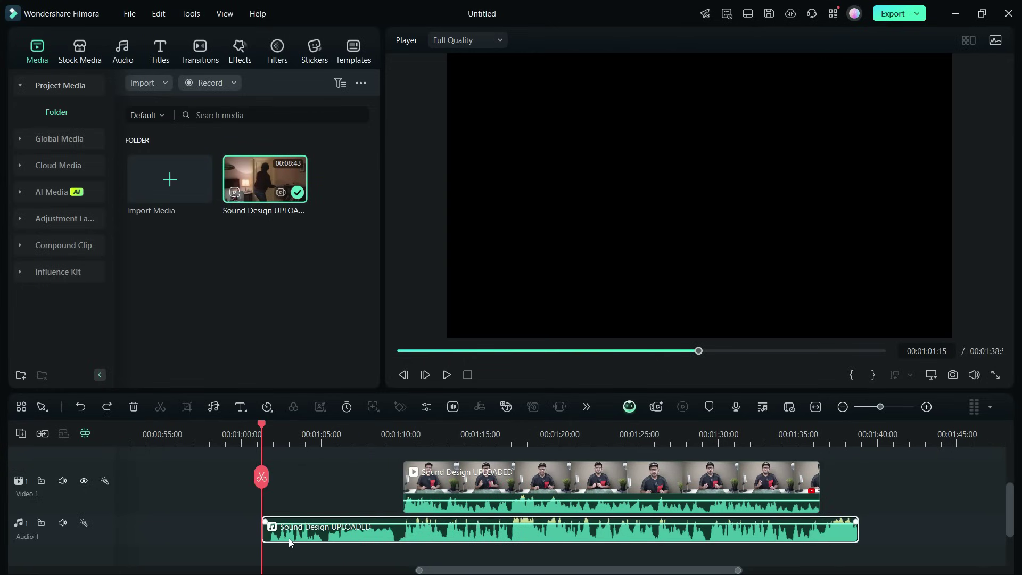
drag(264, 539, 405, 542)
drag(856, 541, 819, 538)
Mute the camera audio on Video 1 and play back the synced clips from around 00:01:23.
click(611, 437)
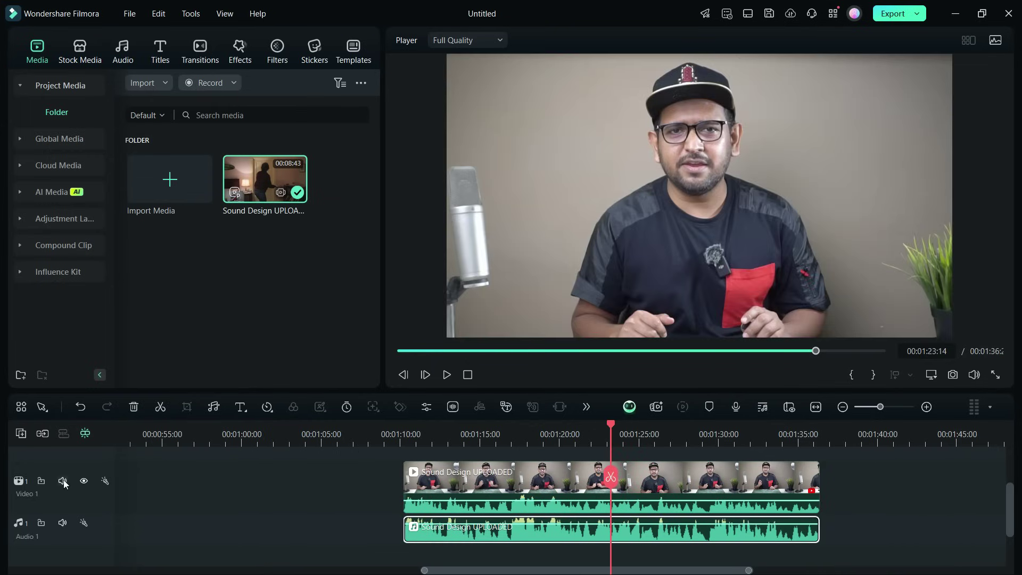
click(62, 481)
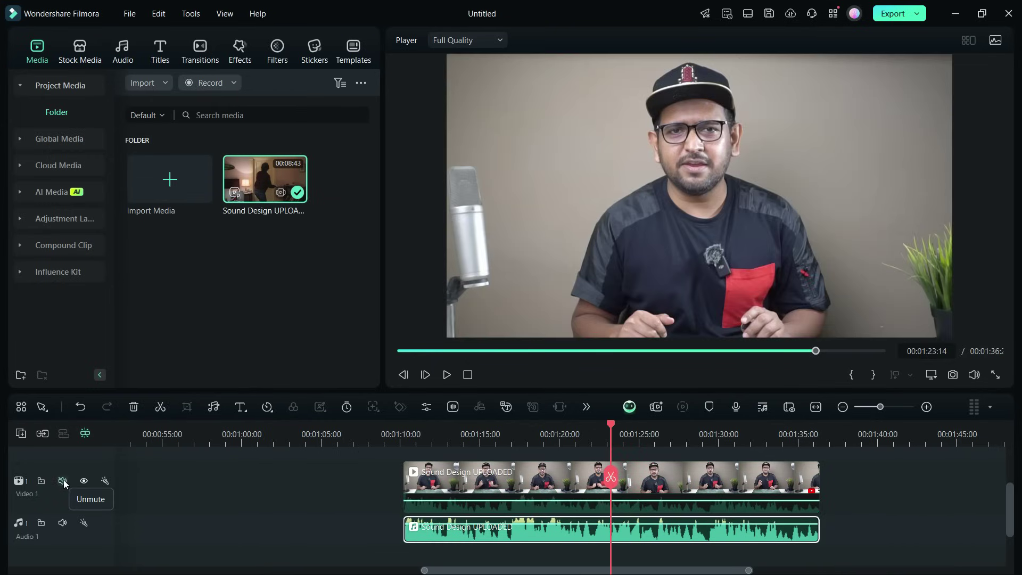
click(447, 374)
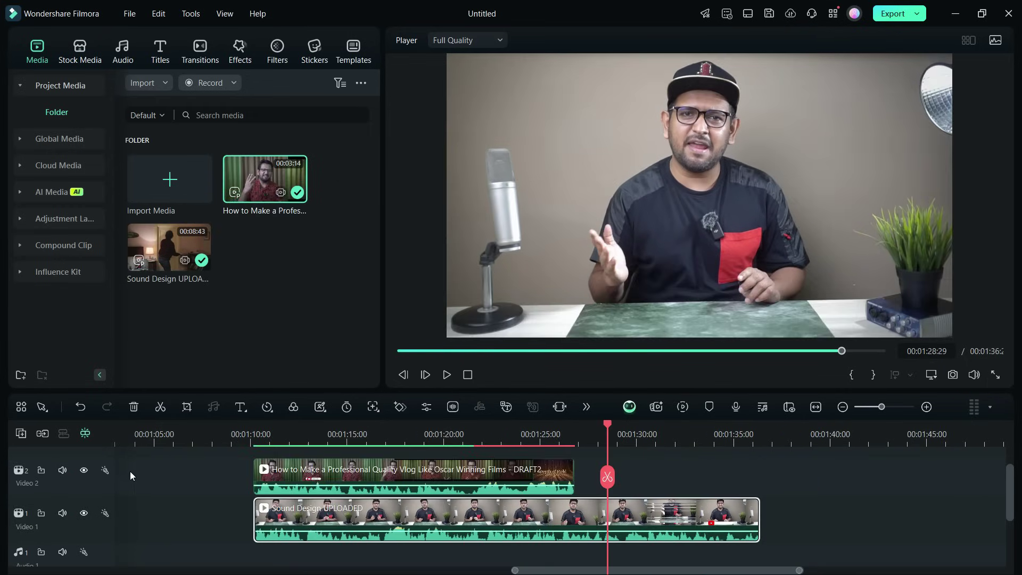
Select both clips and switch on Auto Normalization under Adjust Audio.
click(388, 428)
click(438, 483)
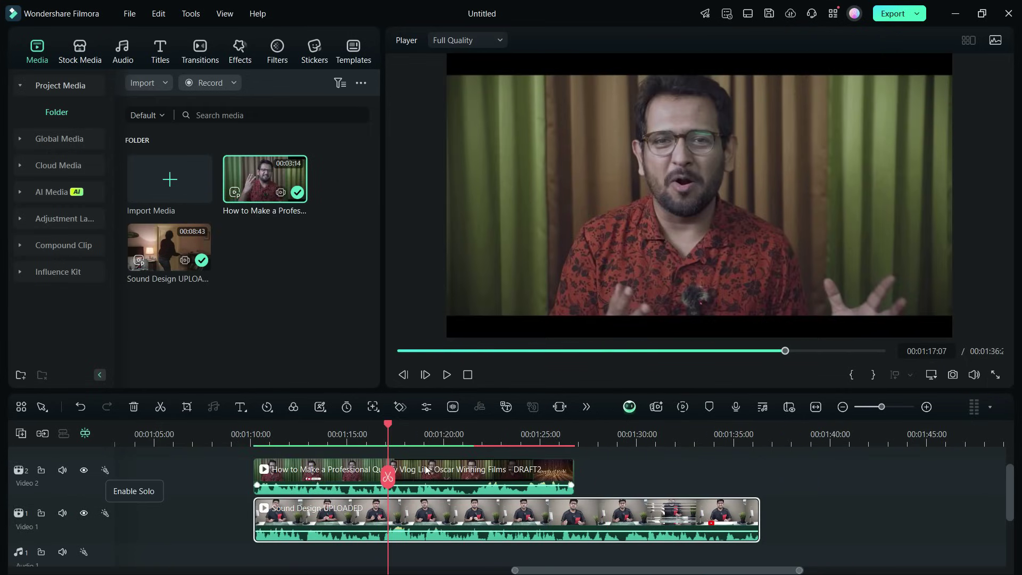
key(space)
key(space)
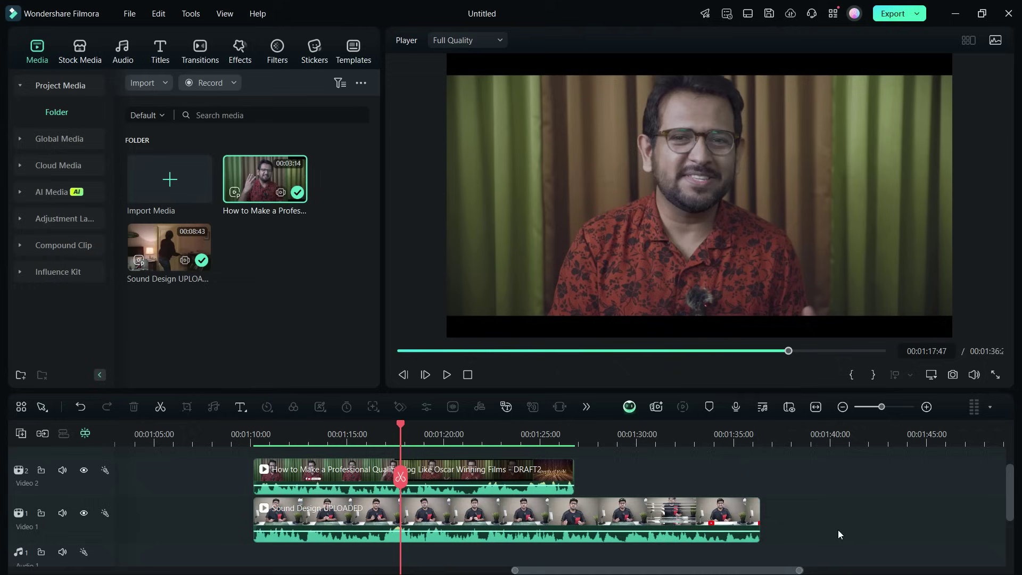
drag(837, 534, 552, 471)
right_click(551, 471)
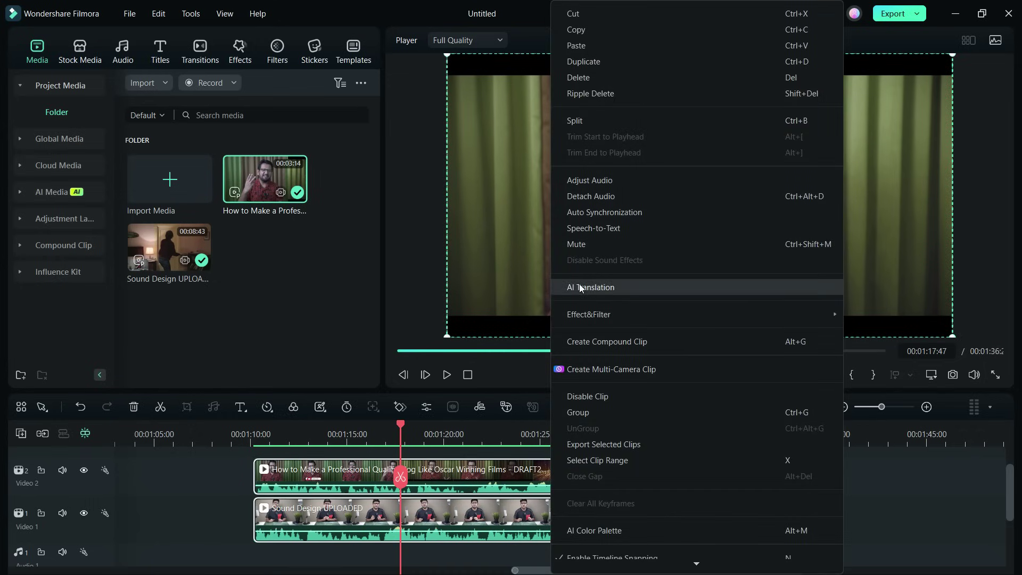
click(598, 179)
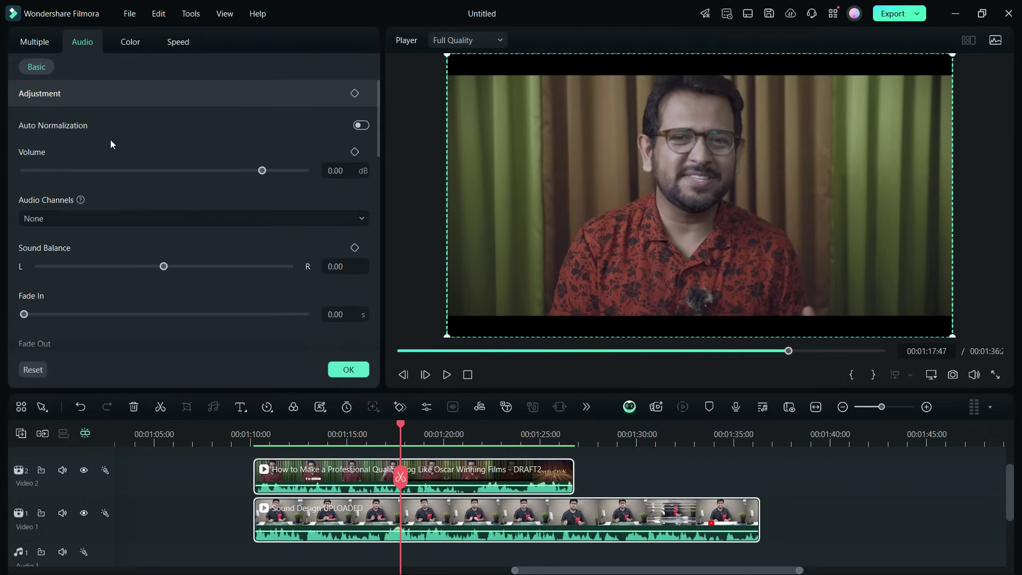
click(361, 126)
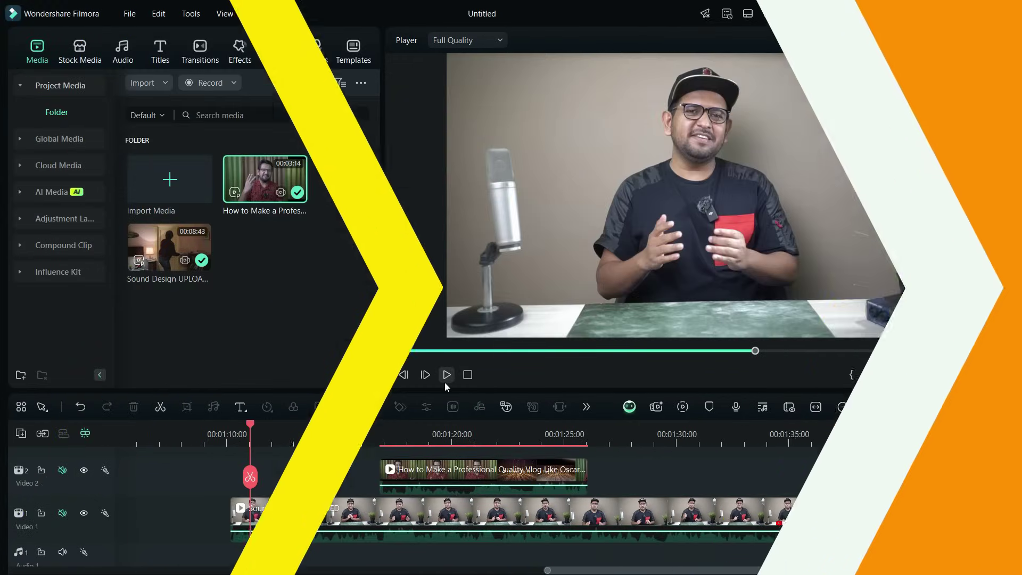
Play back the normalized audio from around 00:01:17.
click(445, 379)
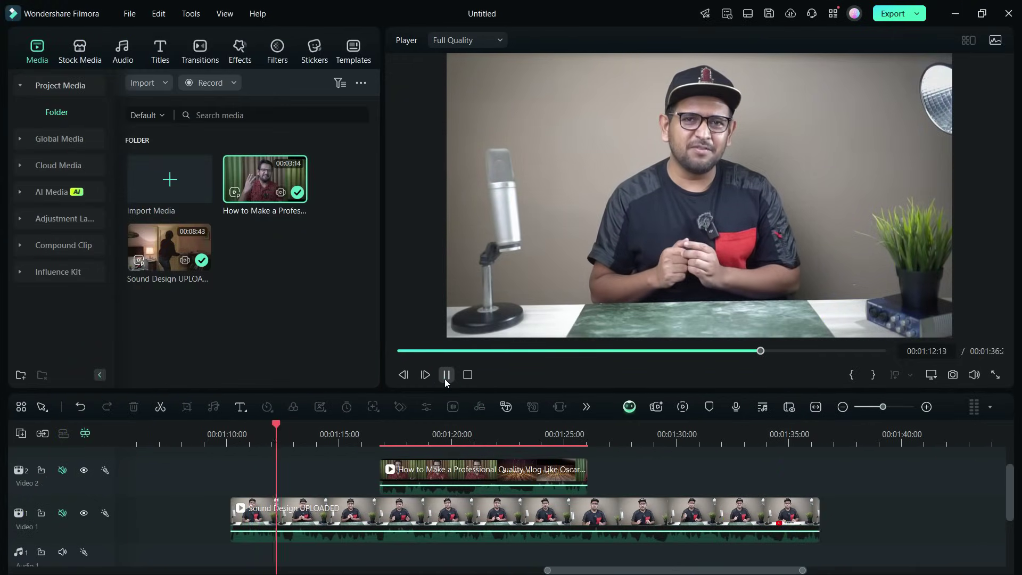
click(445, 378)
click(394, 431)
click(447, 375)
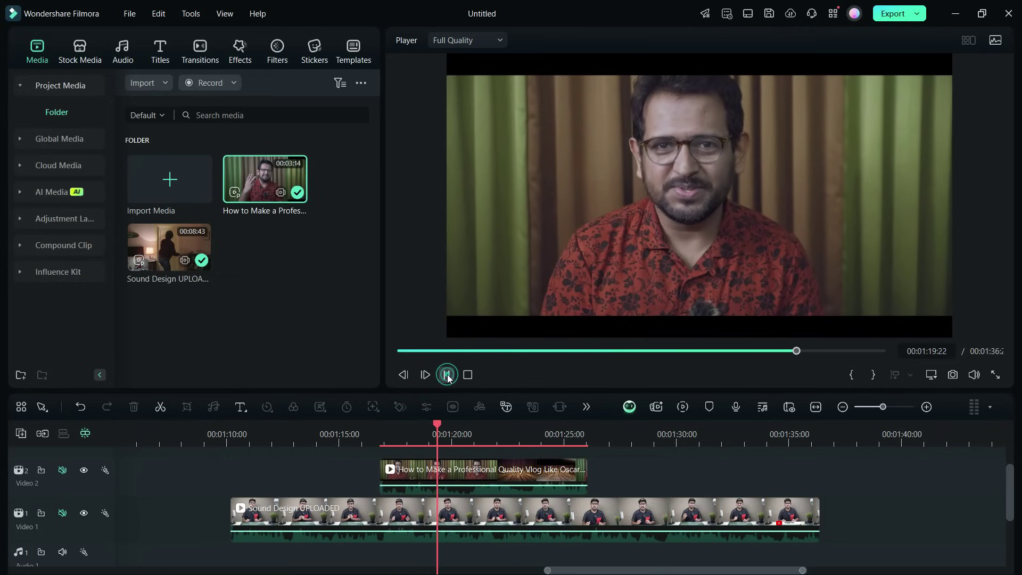
click(447, 375)
click(382, 424)
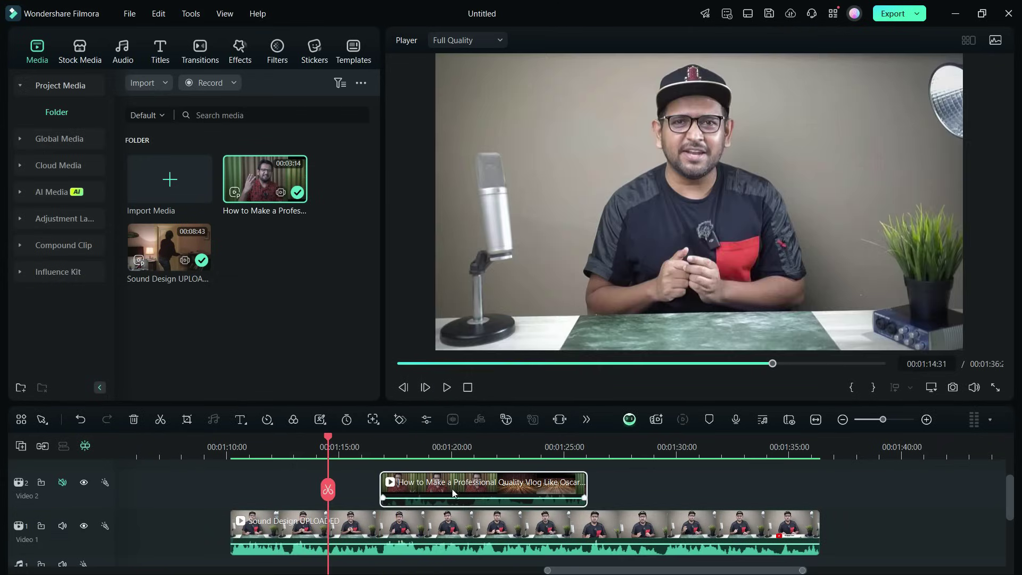
Enable AI Color Palette in the Sound Design clip's Color settings, using a red-shirt Video 2 frame as reference.
double_click(355, 527)
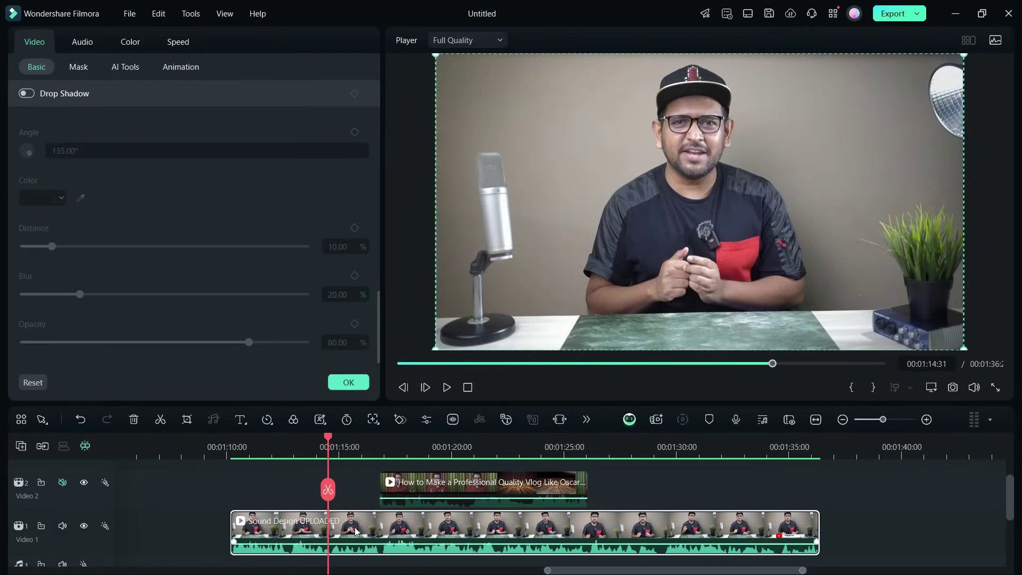
click(128, 42)
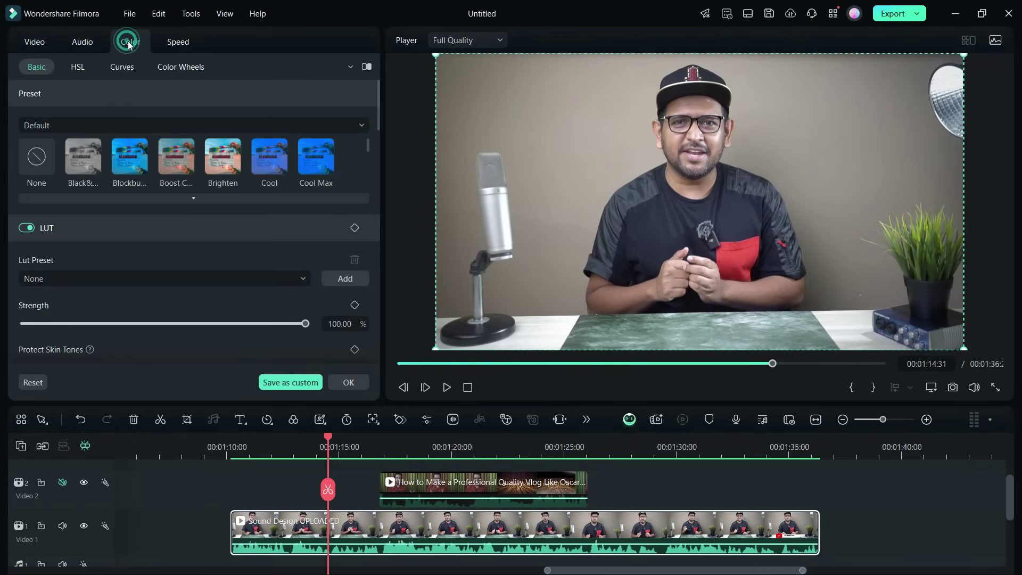
drag(375, 104, 378, 152)
click(26, 126)
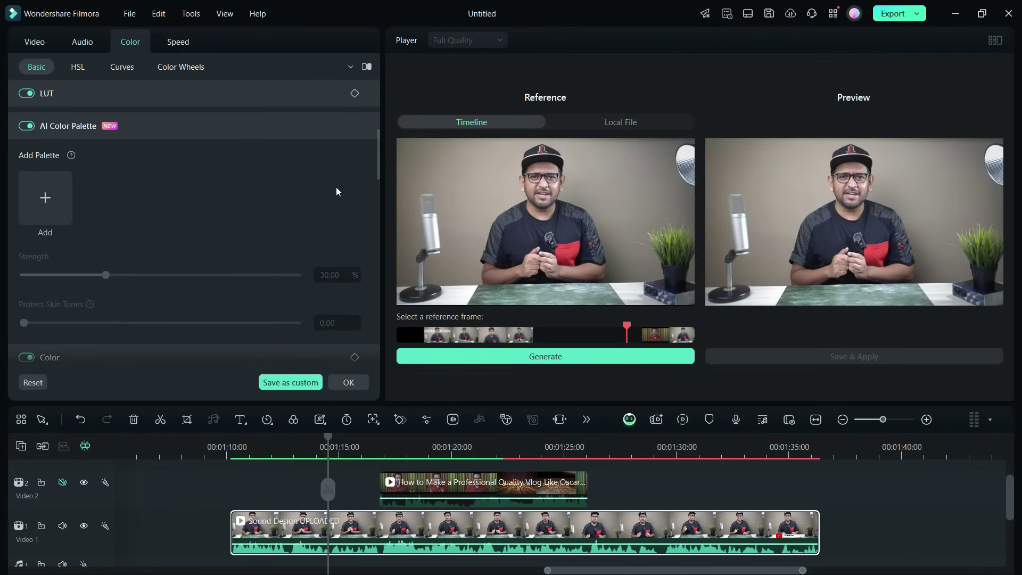
drag(628, 330, 636, 326)
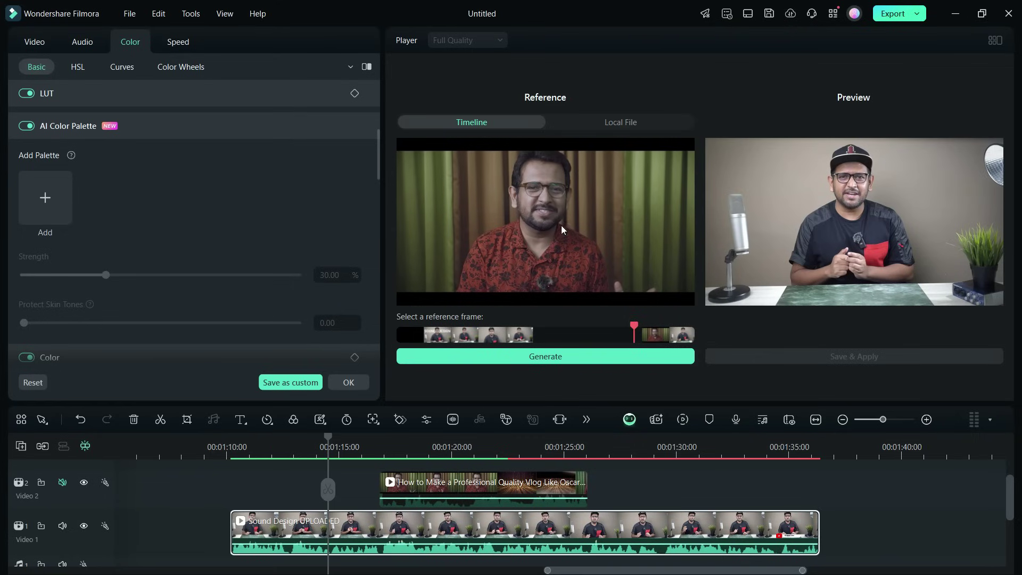
Save and apply the matched palette at 46% strength with Protect Skin Tones at 63.
click(568, 352)
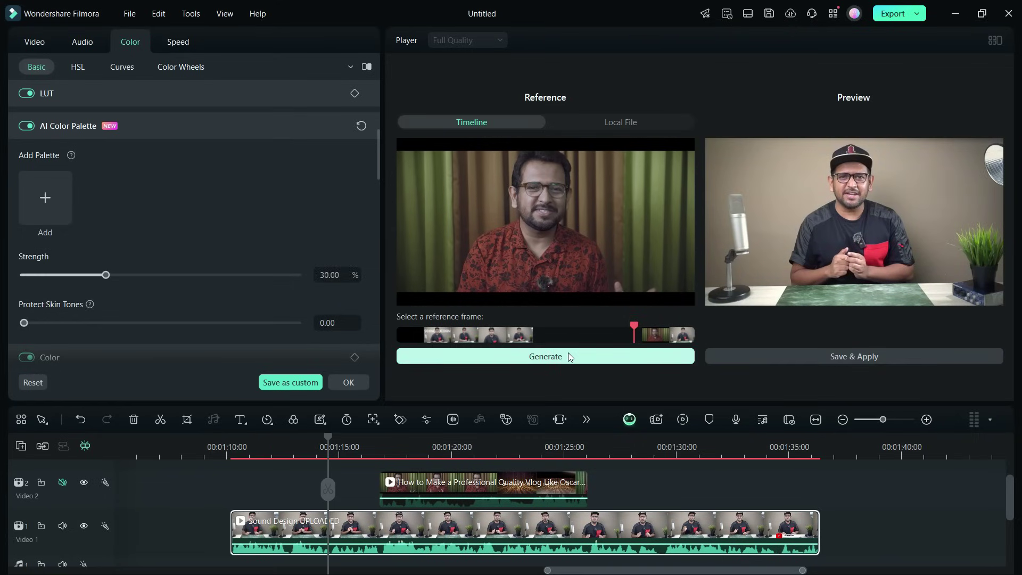
click(832, 357)
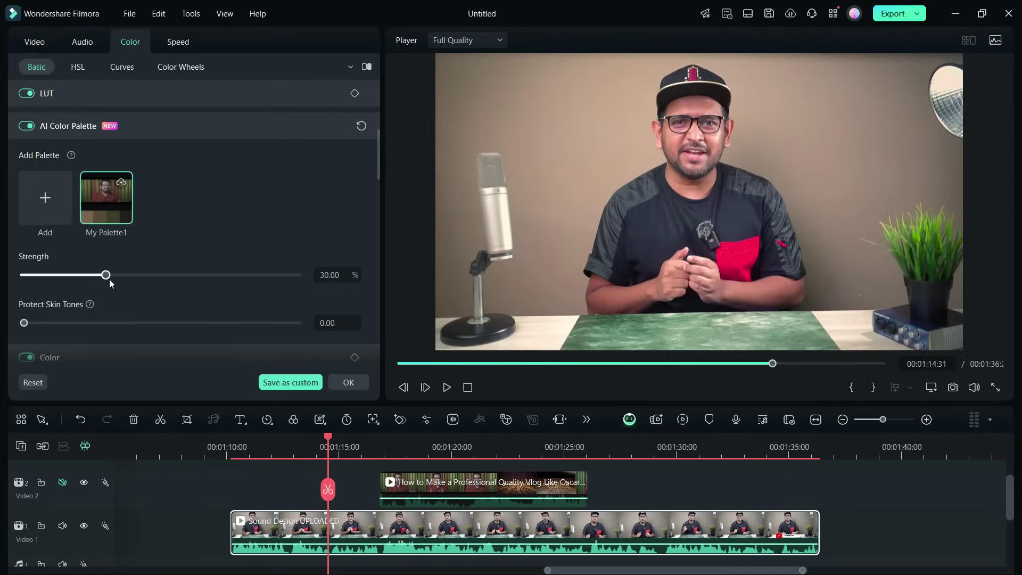
drag(106, 275, 149, 303)
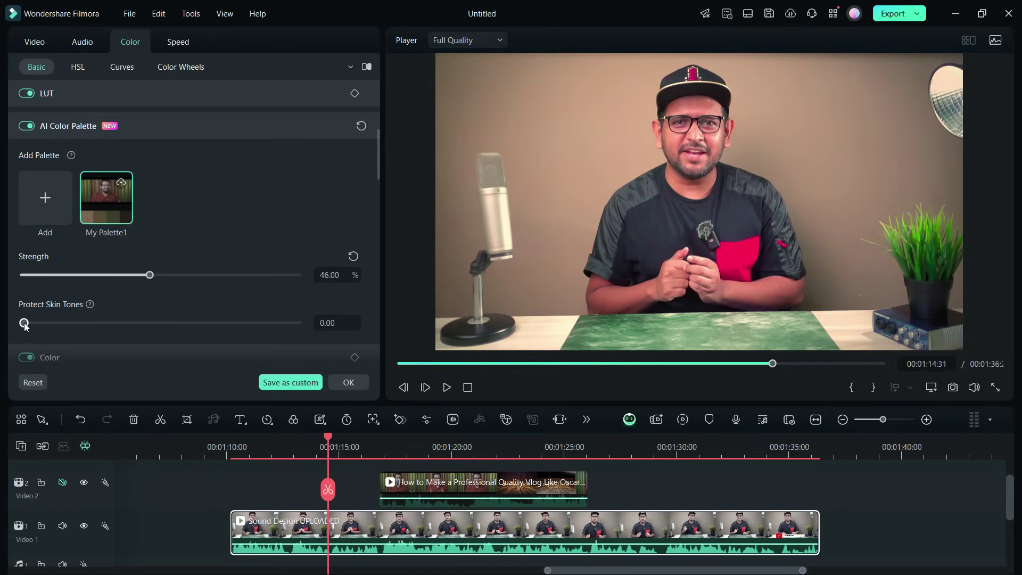
drag(24, 322, 268, 332)
click(352, 305)
drag(181, 322, 196, 325)
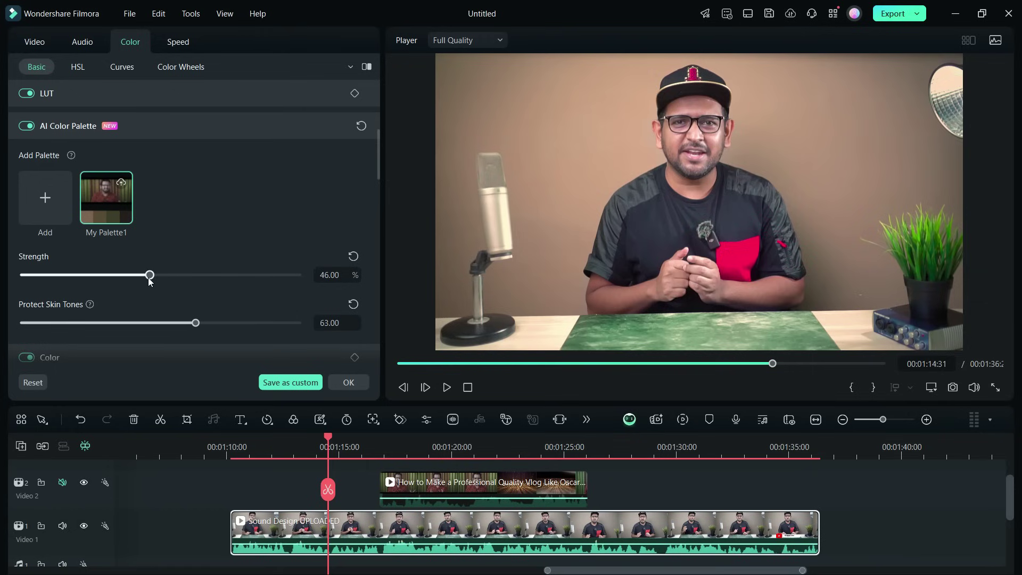
click(352, 382)
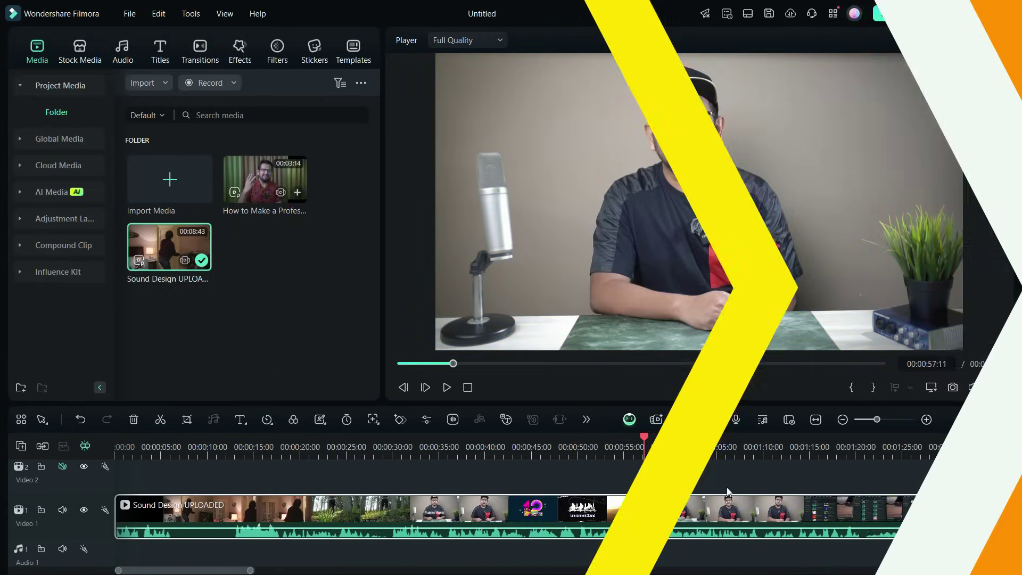
Zoom out the timeline and run Smart Edit Tool > AI Text Based Editing on the Sound Design clip.
scroll(728, 492, down, 5)
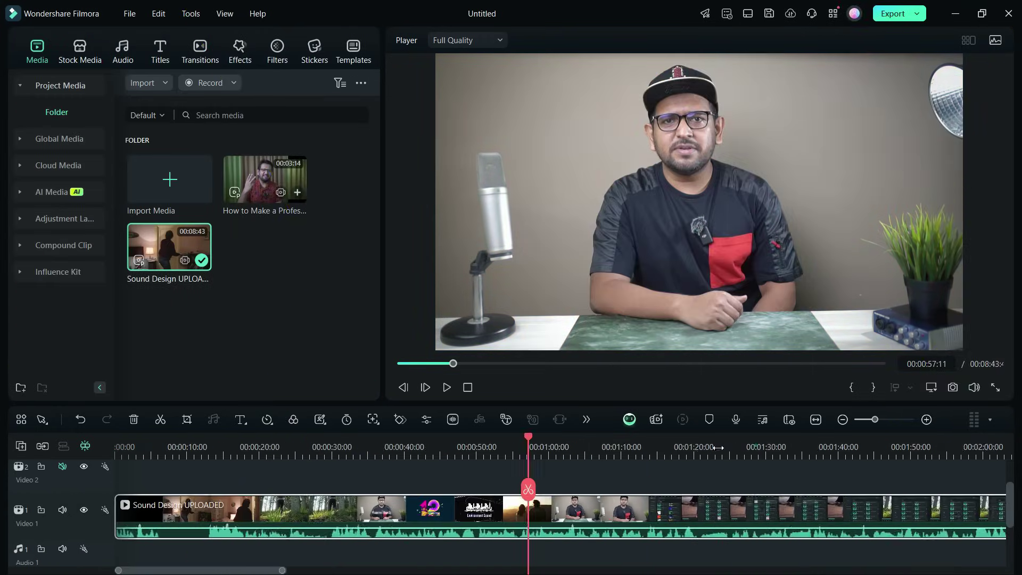
scroll(640, 449, down, 4)
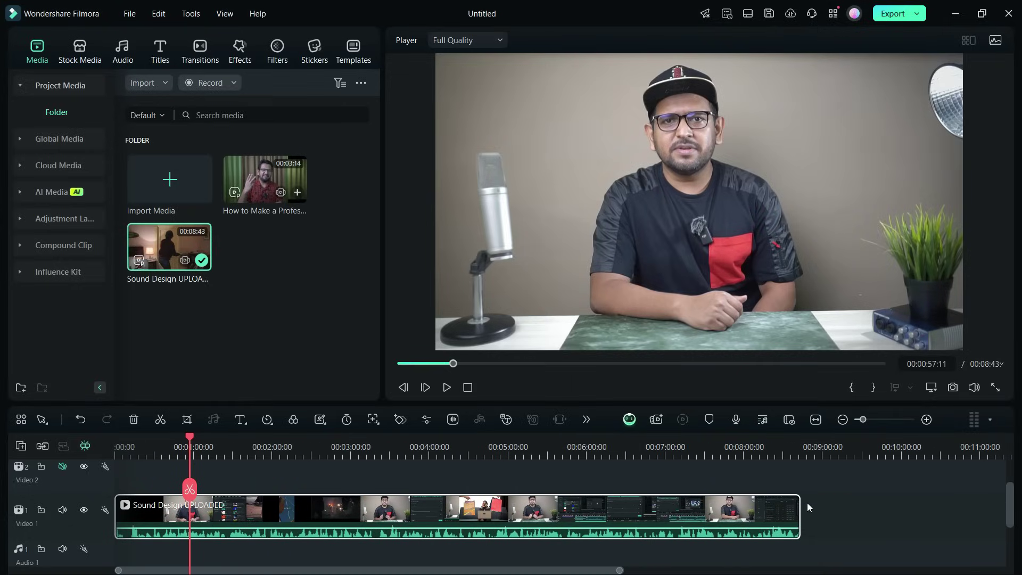
right_click(314, 502)
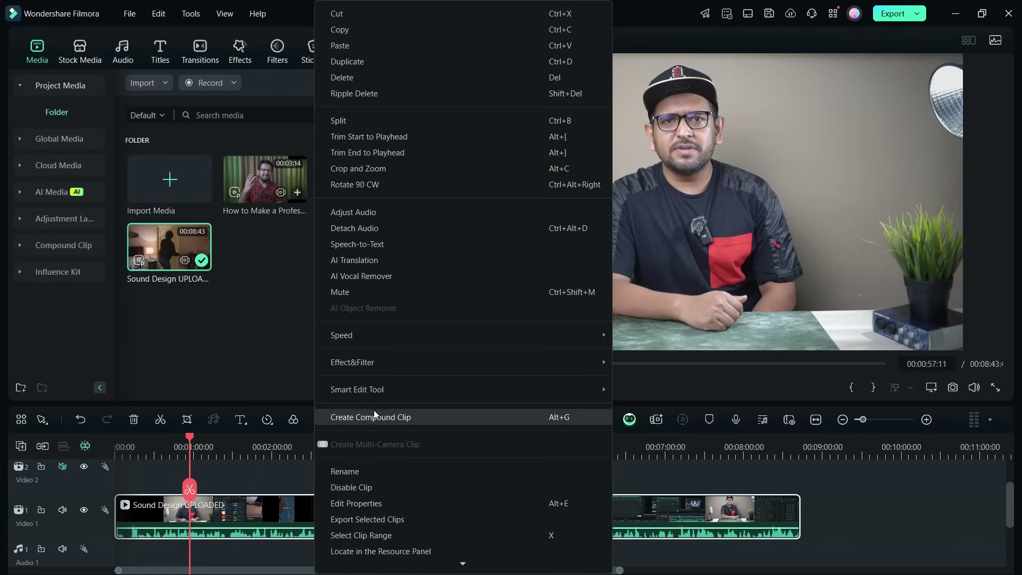
mouse_move(375, 392)
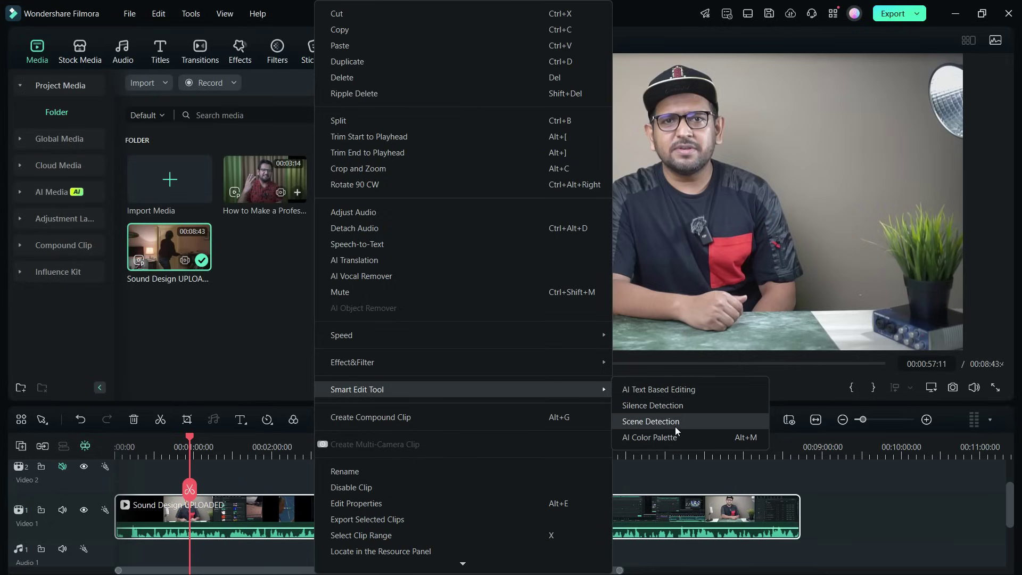
click(662, 391)
Generate the transcript and delete the passage from 'inbuilt' through 'the media'.
click(654, 314)
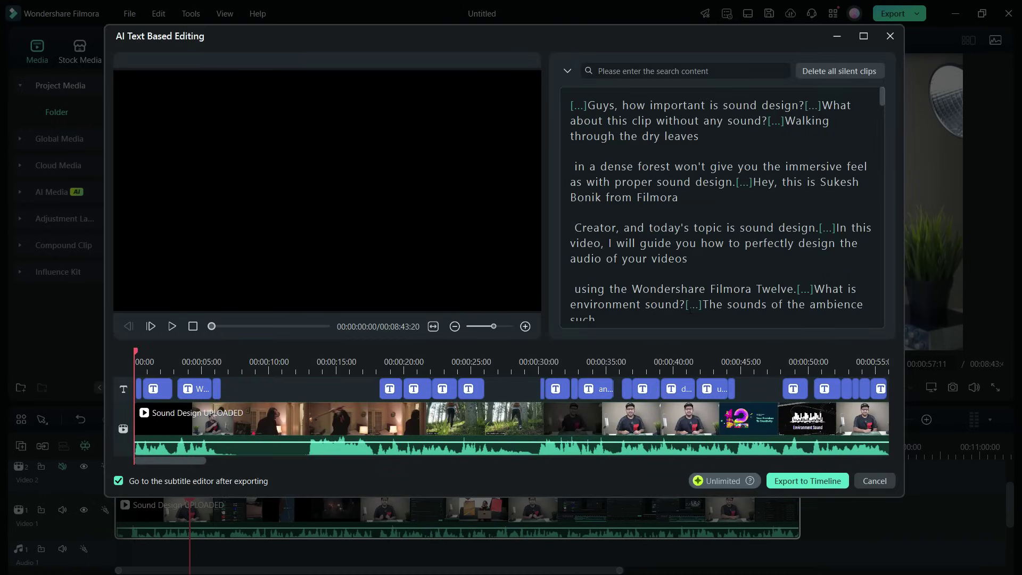
drag(883, 96, 877, 175)
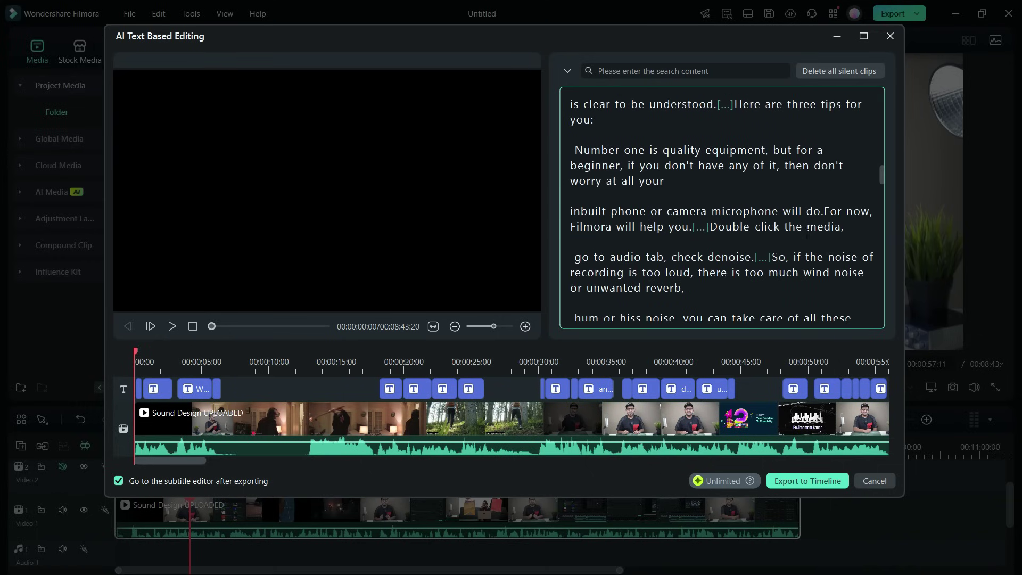
click(769, 227)
drag(769, 226, 574, 211)
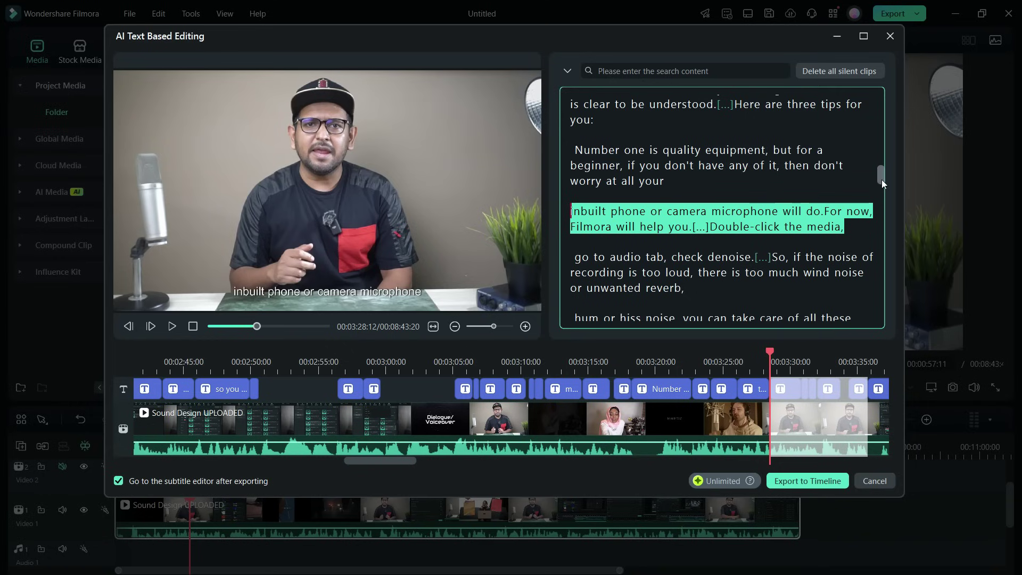
key(Delete)
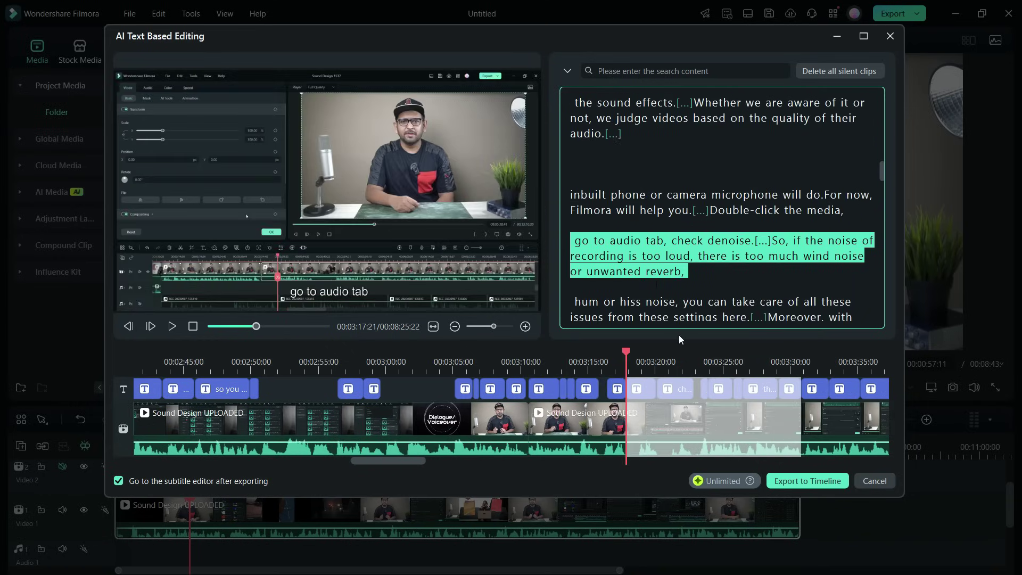
Copy the 'go to audio tab' passage and paste it after 'search in' at 00:02:52:11.
right_click(656, 246)
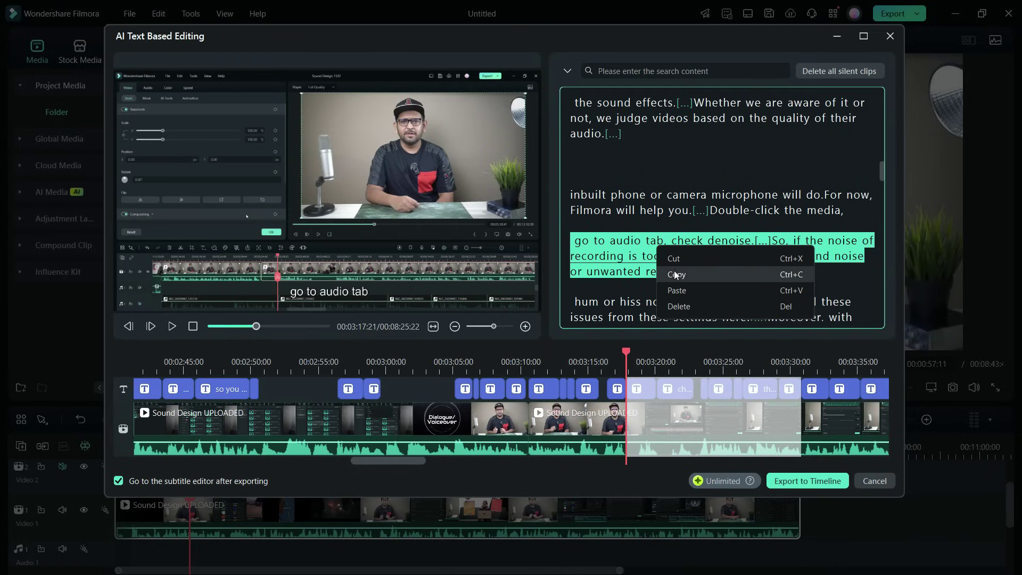
click(675, 275)
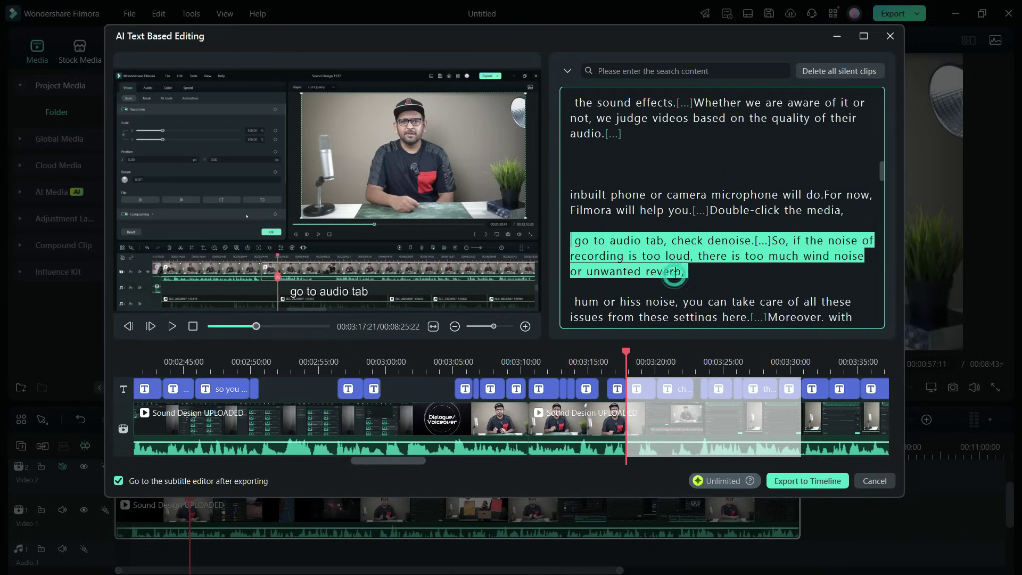
click(288, 365)
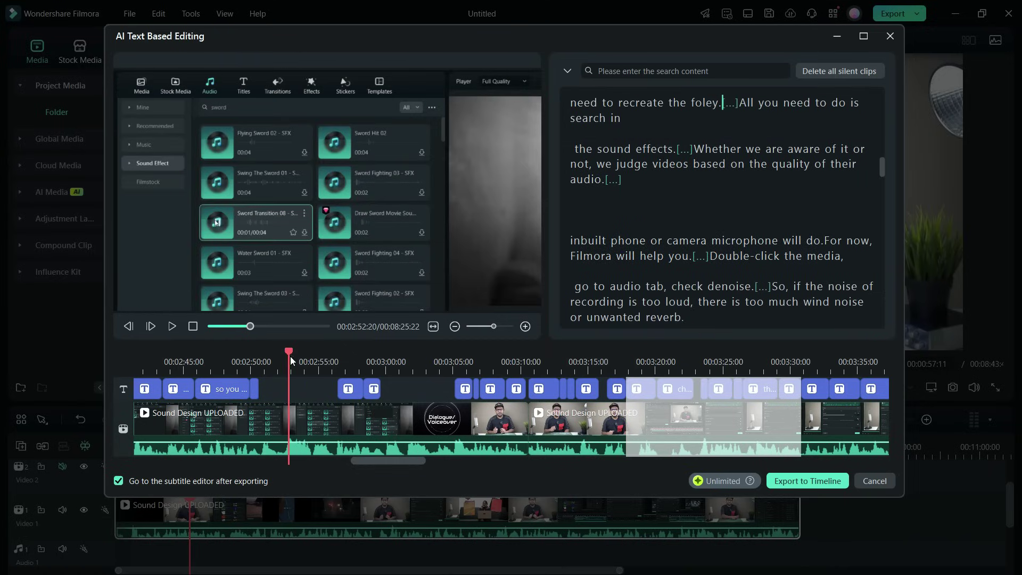
click(284, 360)
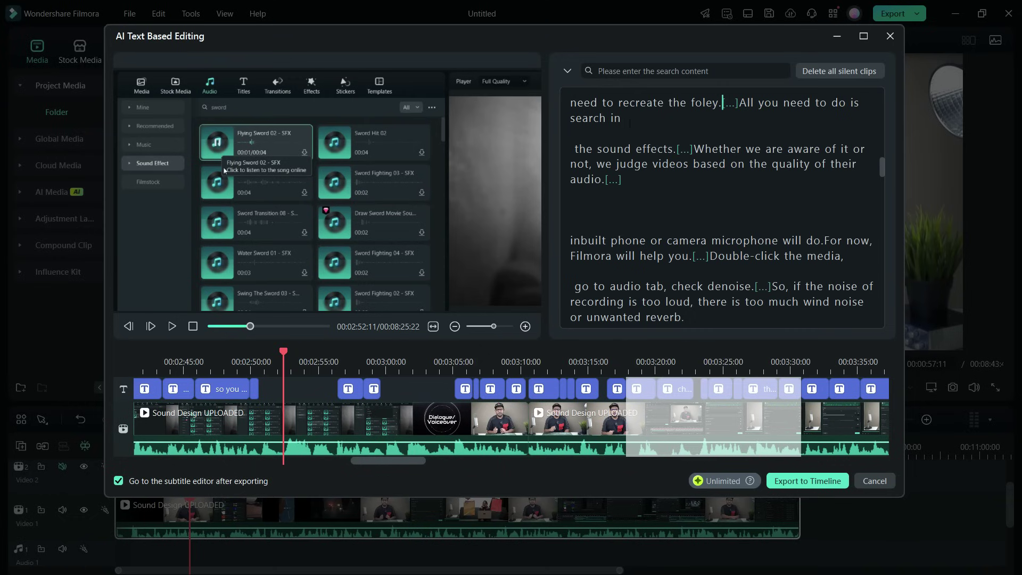
click(622, 118)
right_click(636, 123)
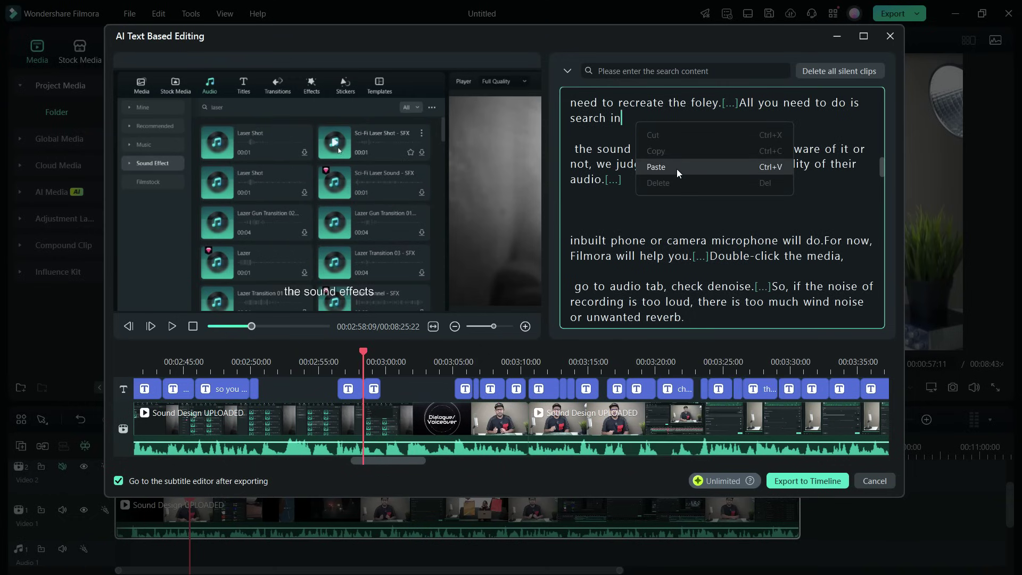
click(656, 167)
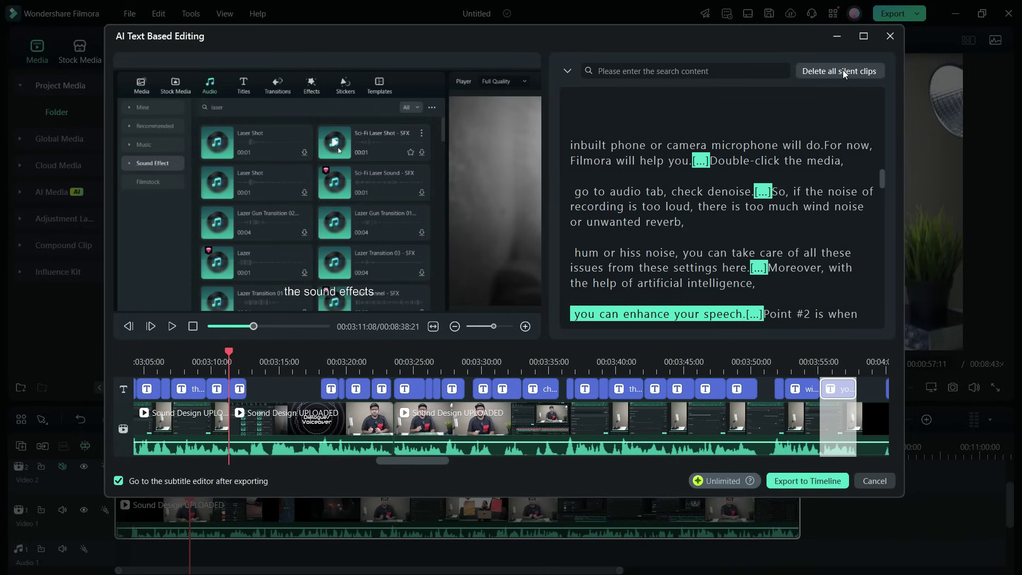
Delete all silent clips, then close the text-based editor discarding the unsaved changes.
click(843, 73)
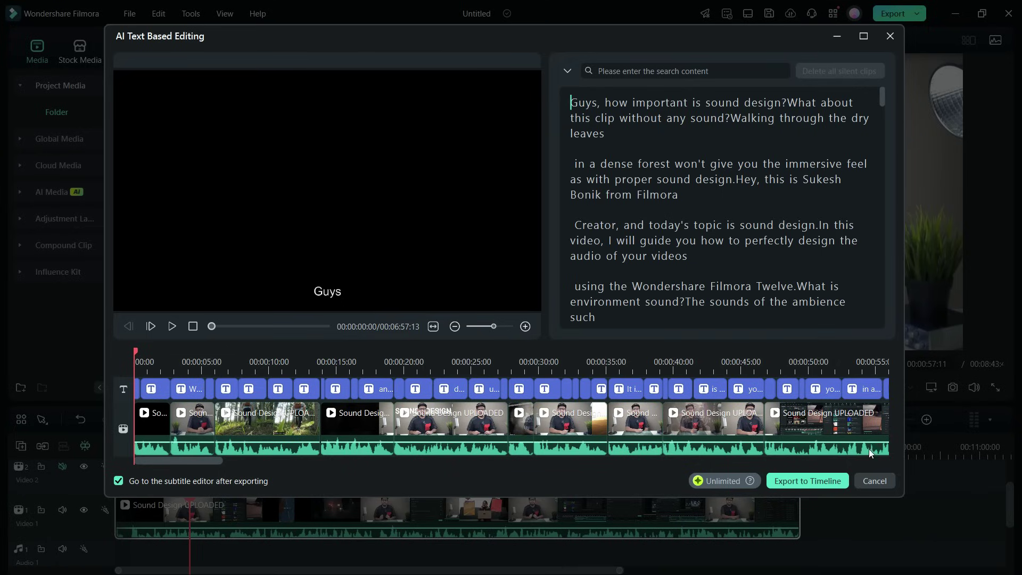
click(875, 481)
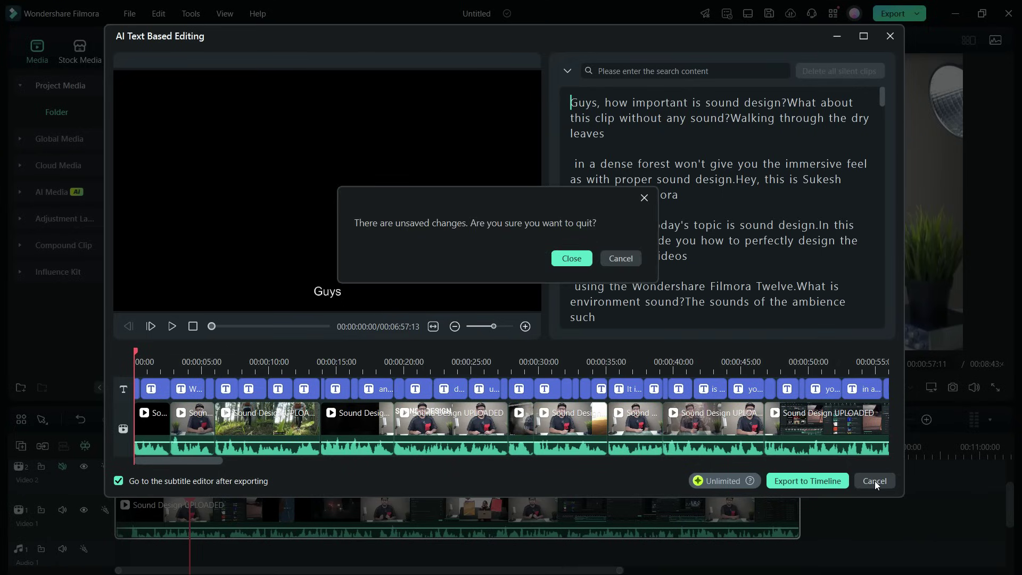
click(572, 259)
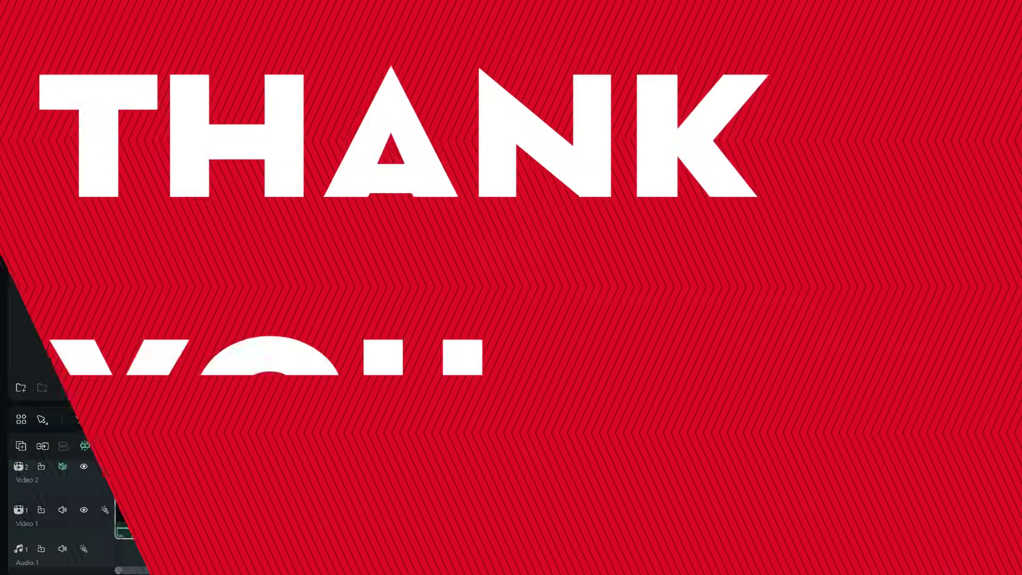